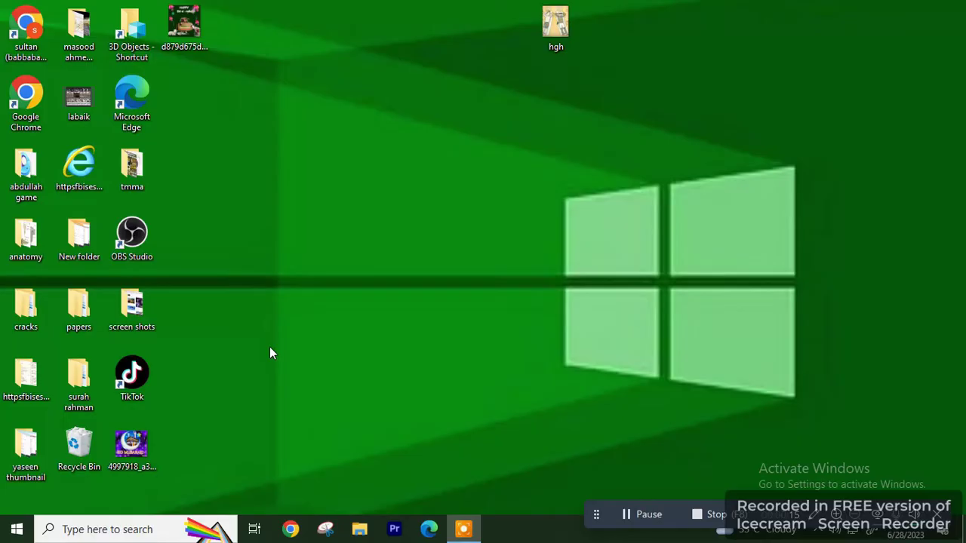
# - Launch Chrome, go to YouTube, and choose Create > Go live to reach YouTube Studio's streaming dashboard
pyautogui.click(291, 529)
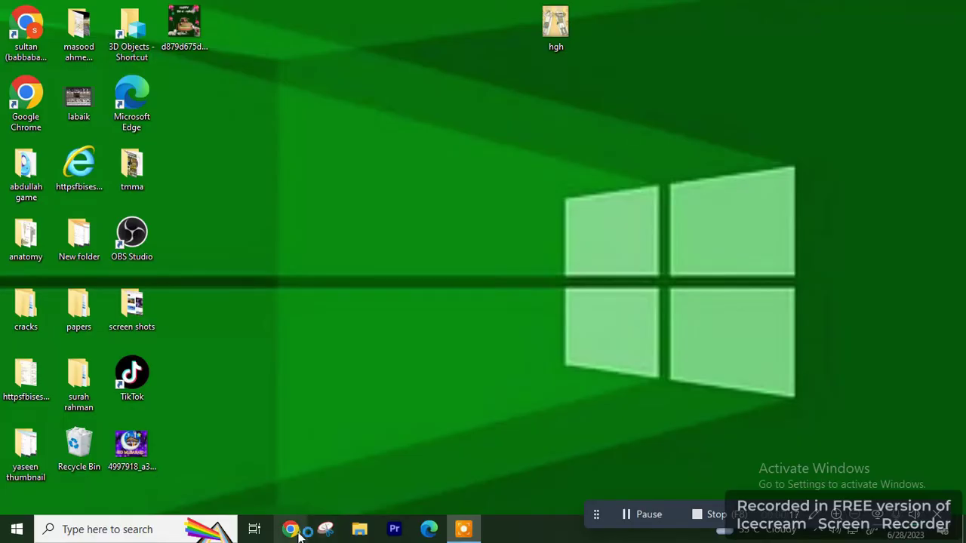
pyautogui.click(436, 271)
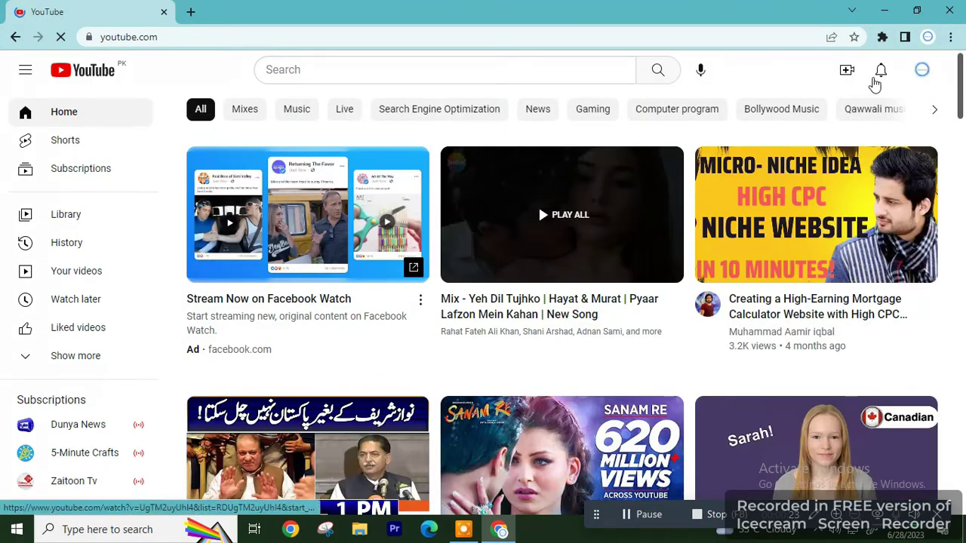
pyautogui.click(846, 72)
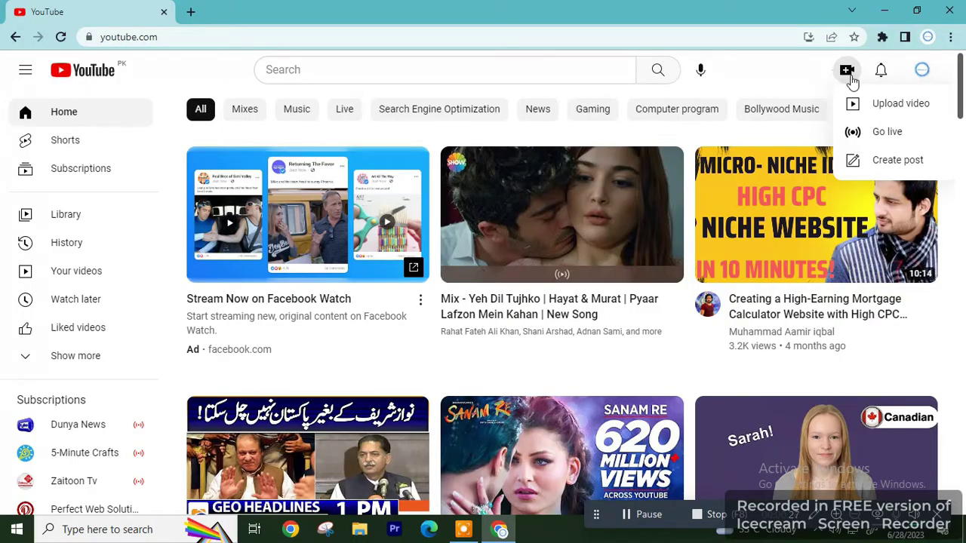
pyautogui.click(898, 140)
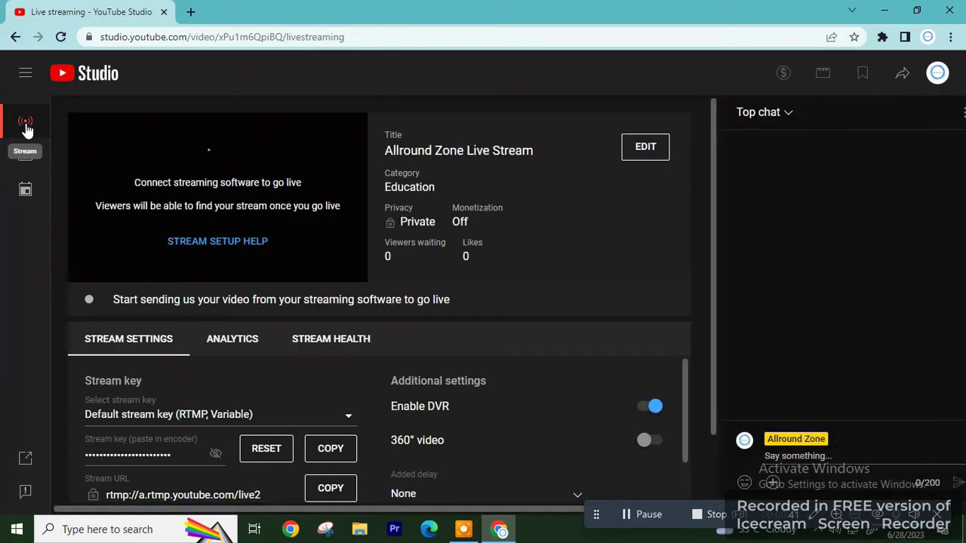
pyautogui.click(620, 148)
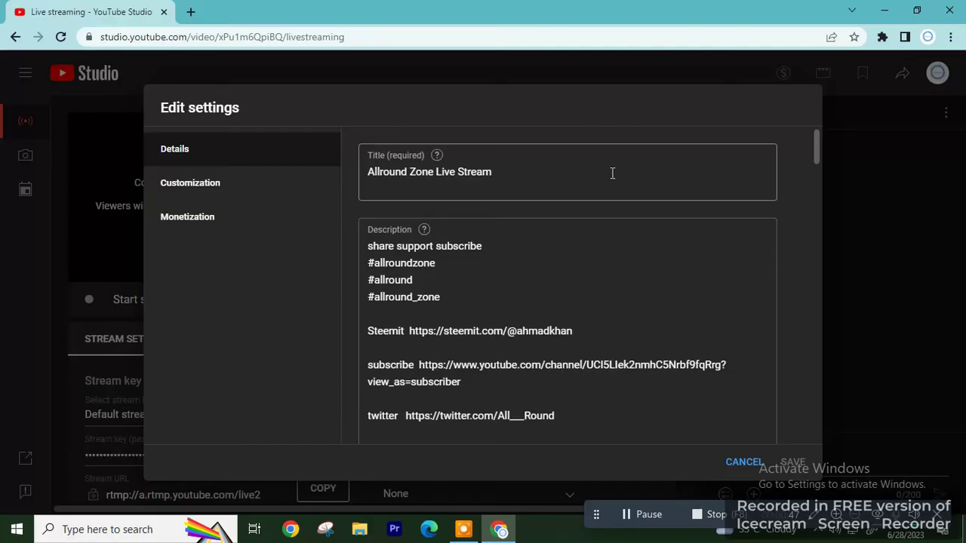
pyautogui.scroll(-2, 545, 343)
pyautogui.scroll(-6, 545, 343)
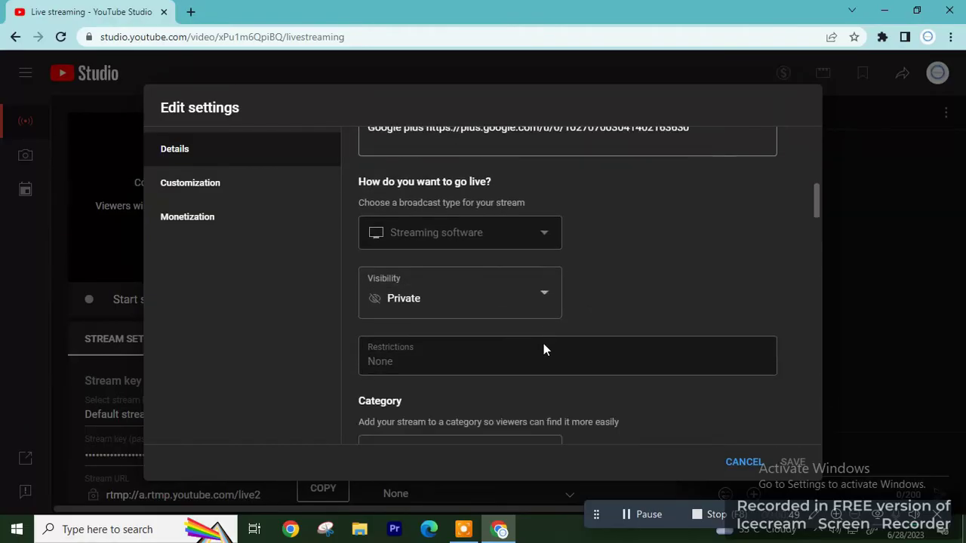
pyautogui.scroll(-1, 478, 399)
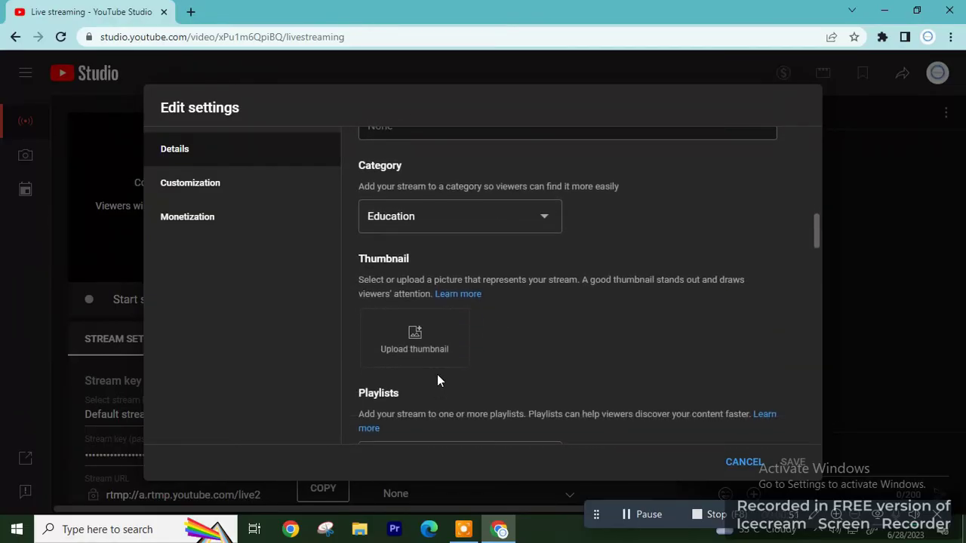
pyautogui.scroll(1, 438, 382)
pyautogui.scroll(-2, 438, 381)
pyautogui.scroll(-1, 437, 381)
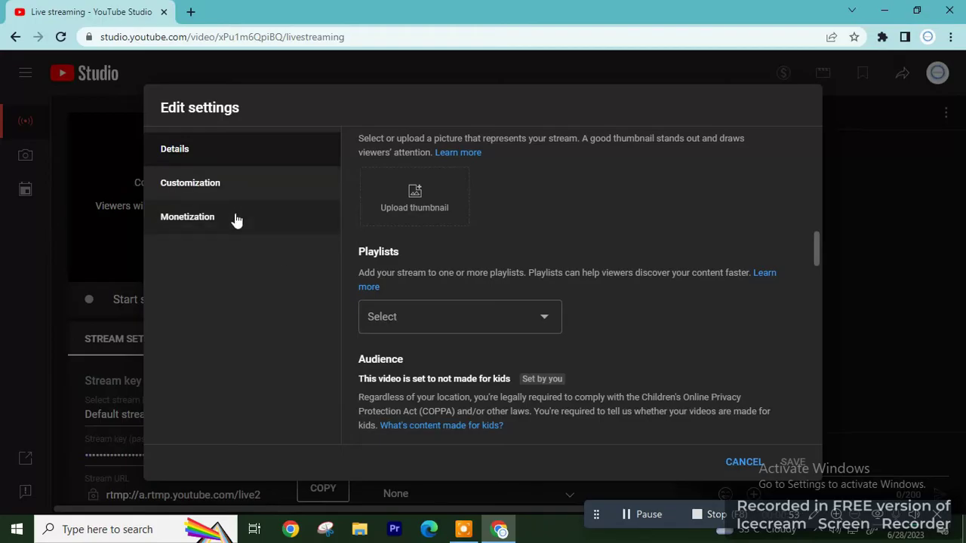
pyautogui.click(237, 217)
pyautogui.scroll(3, 486, 272)
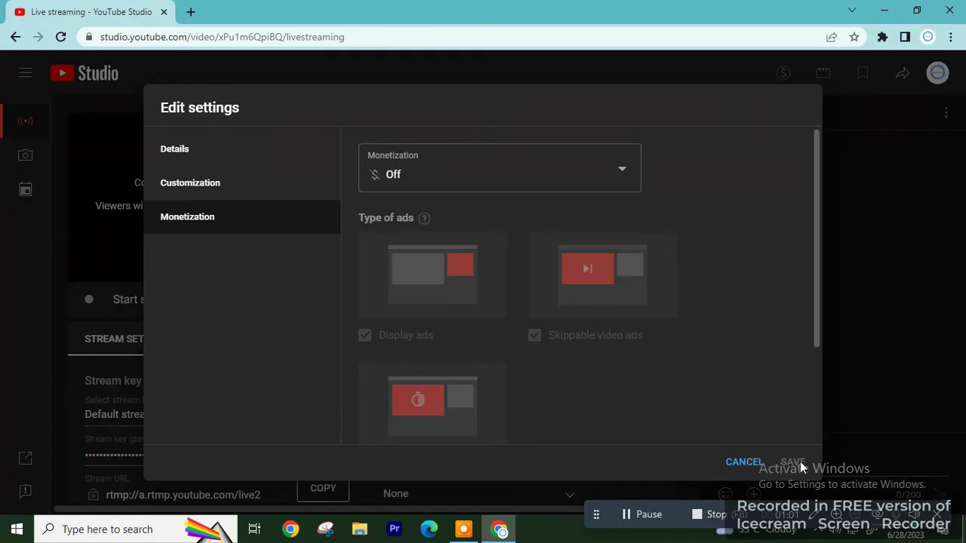
pyautogui.click(744, 462)
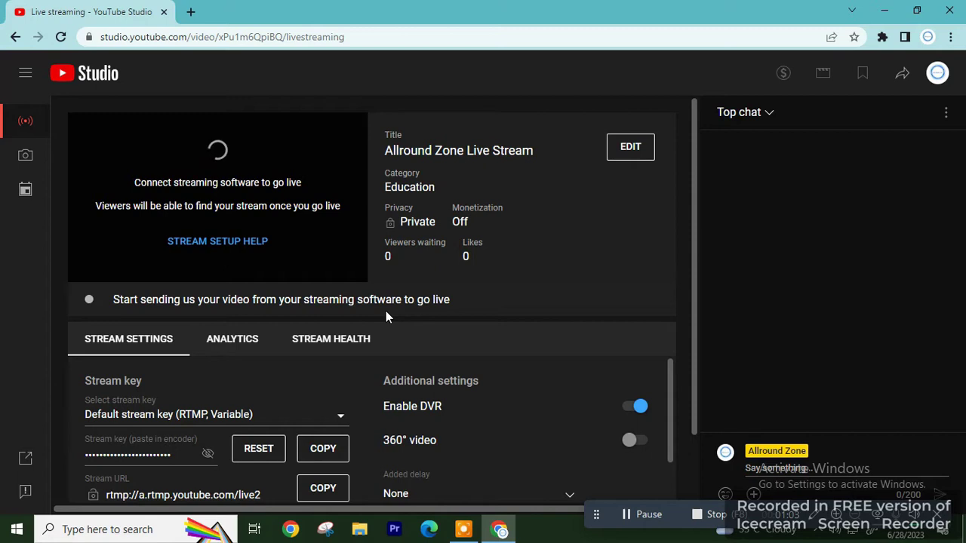
# - Copy the YouTube stream key, then minimize Chrome and launch OBS Studio from the desktop
pyautogui.scroll(-1, 374, 318)
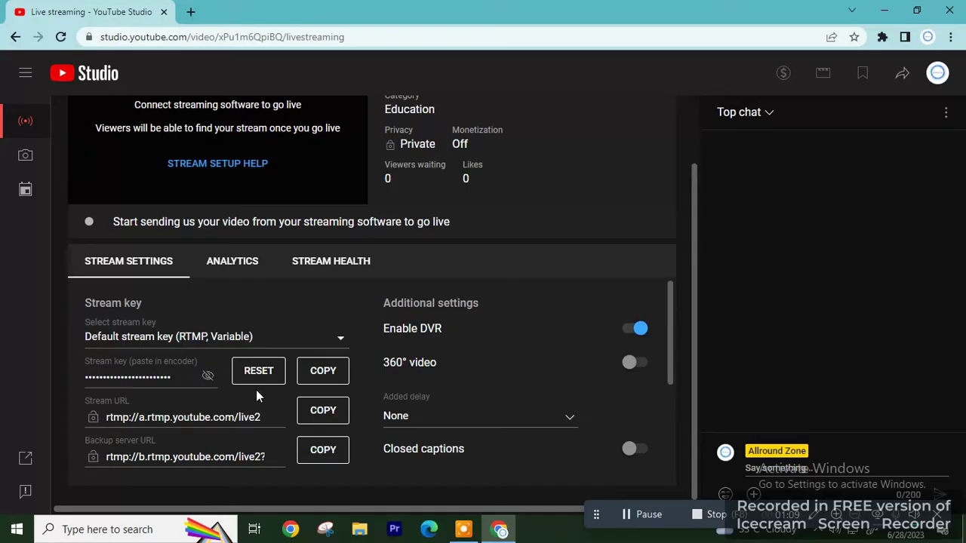
pyautogui.click(329, 370)
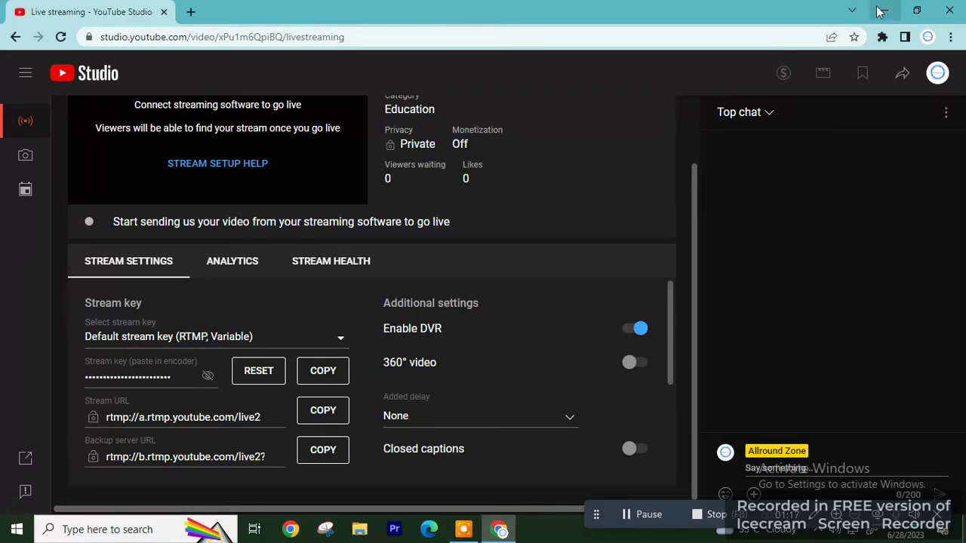
pyautogui.click(880, 11)
pyautogui.doubleClick(128, 250)
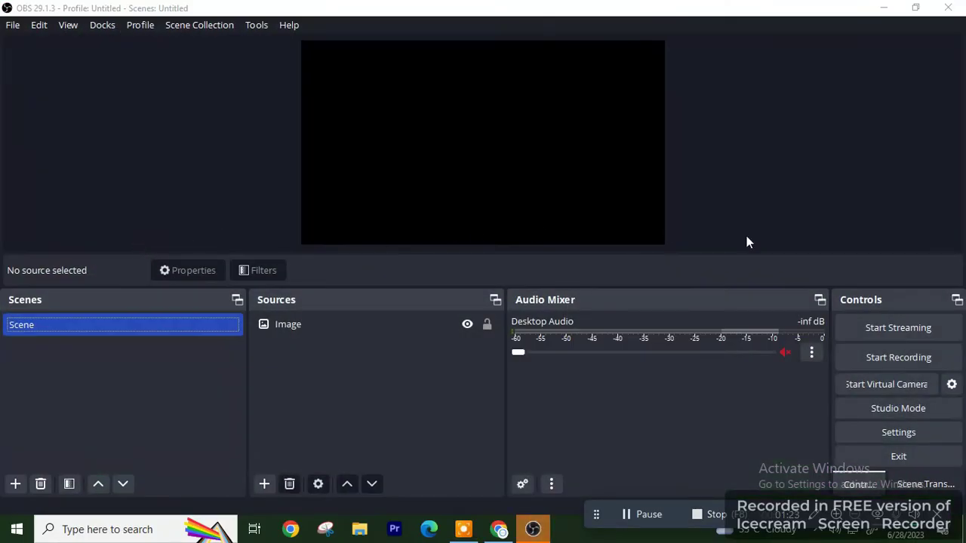
# - Set the OBS stream service to YouTube - RTMPS, paste the copied stream key, and save
pyautogui.click(898, 432)
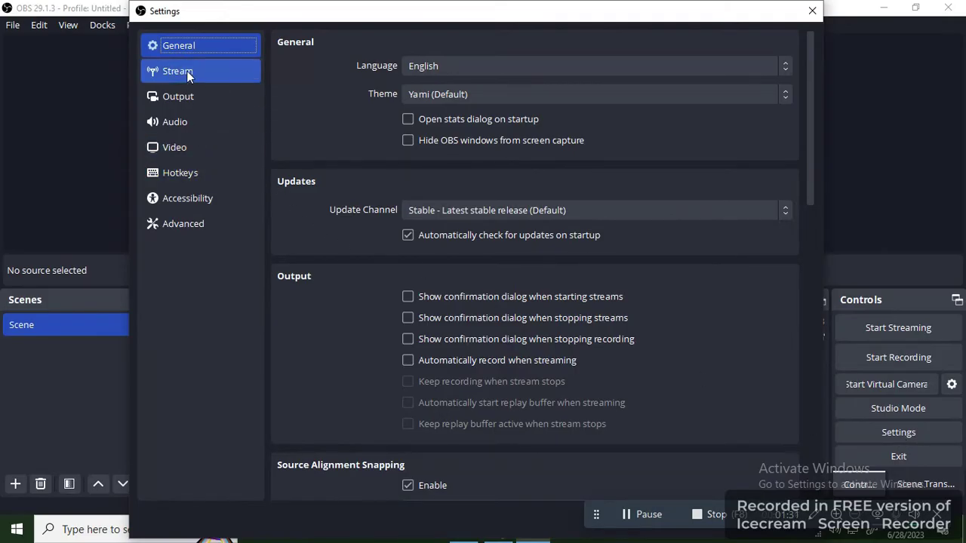
pyautogui.click(187, 76)
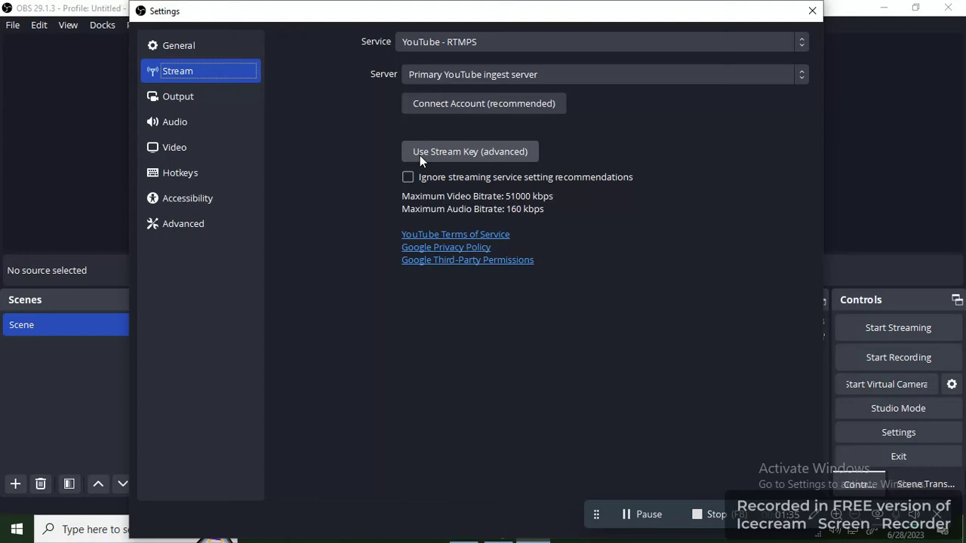
pyautogui.click(516, 156)
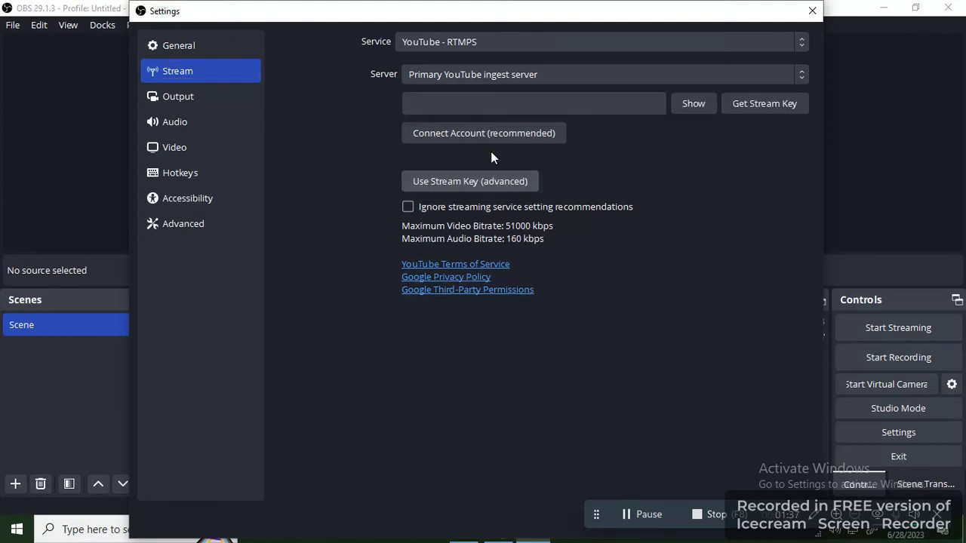
pyautogui.click(476, 42)
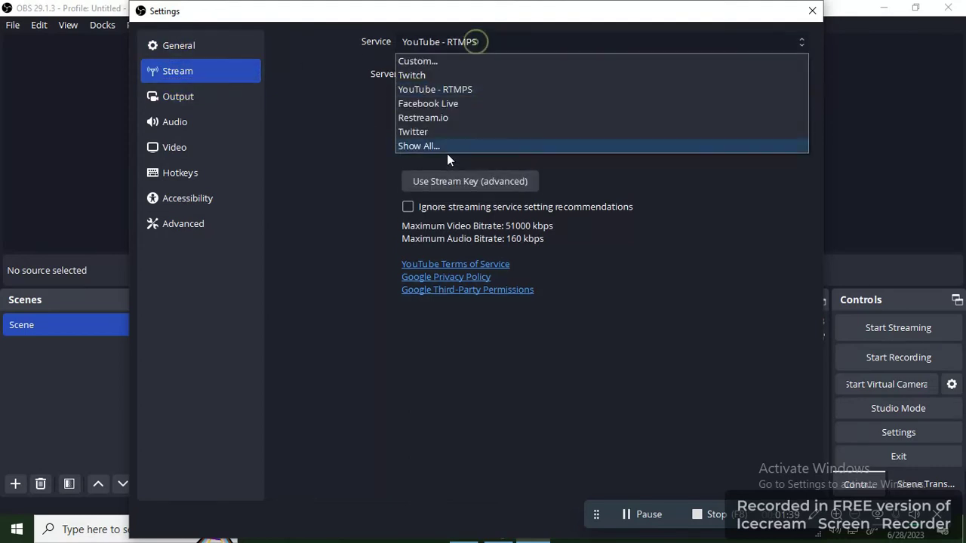
pyautogui.click(424, 88)
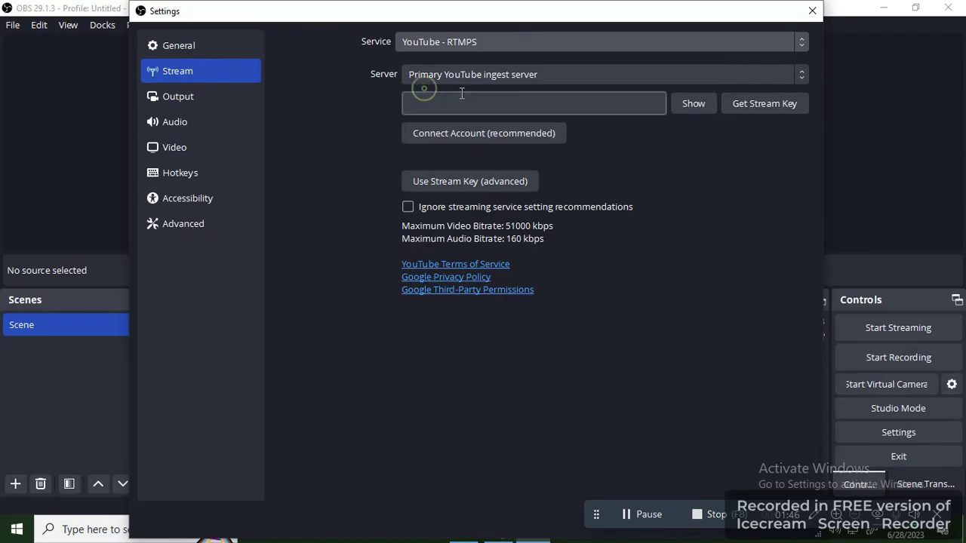
pyautogui.click(464, 183)
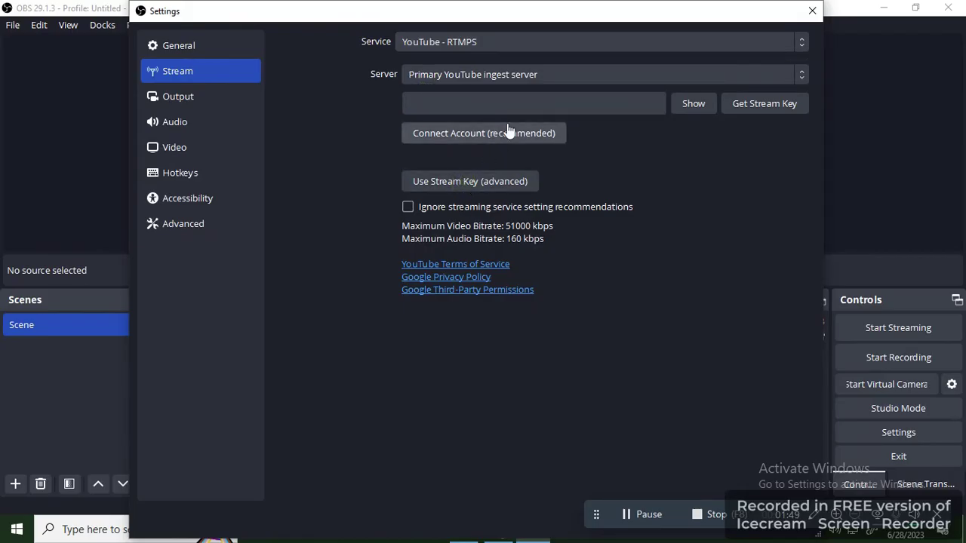
pyautogui.click(529, 99)
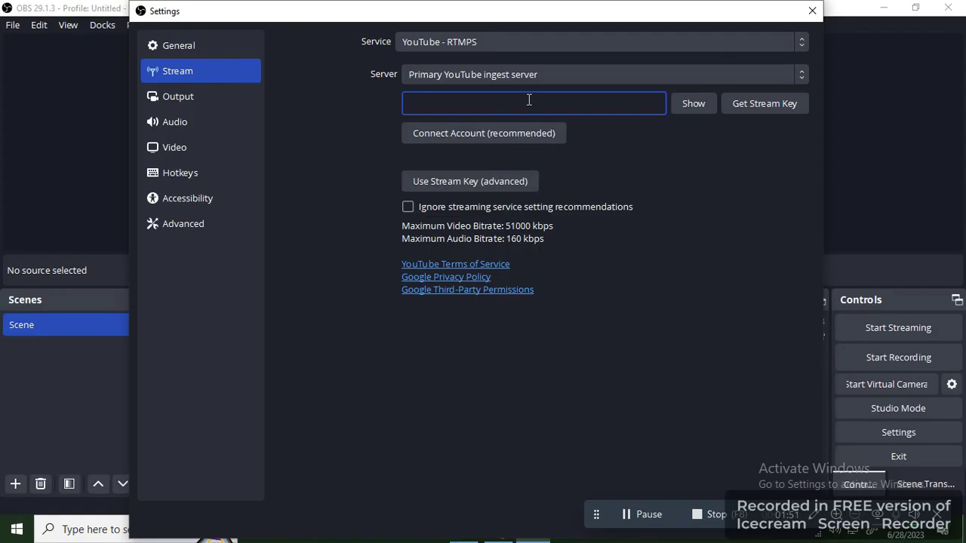
pyautogui.hotkey('ctrl', 'v')
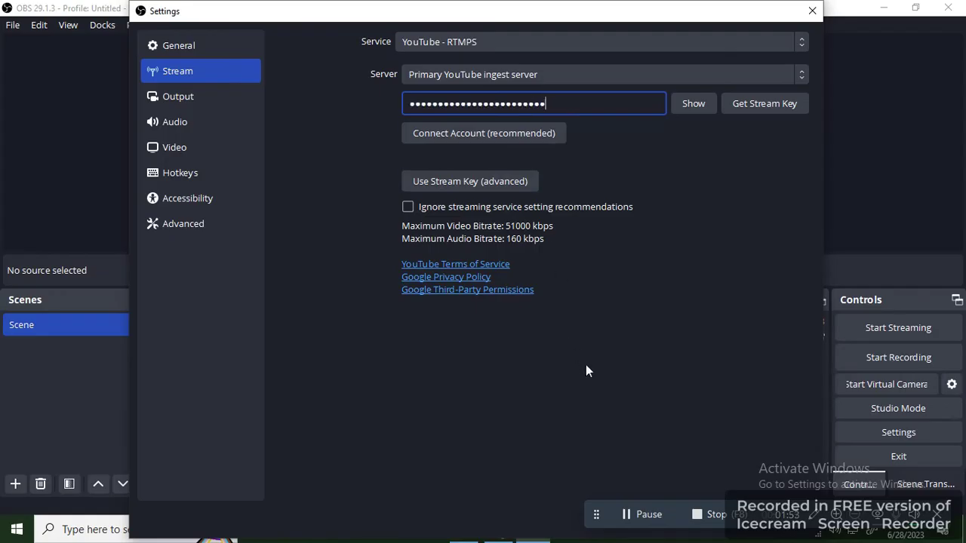
pyautogui.press('Return')
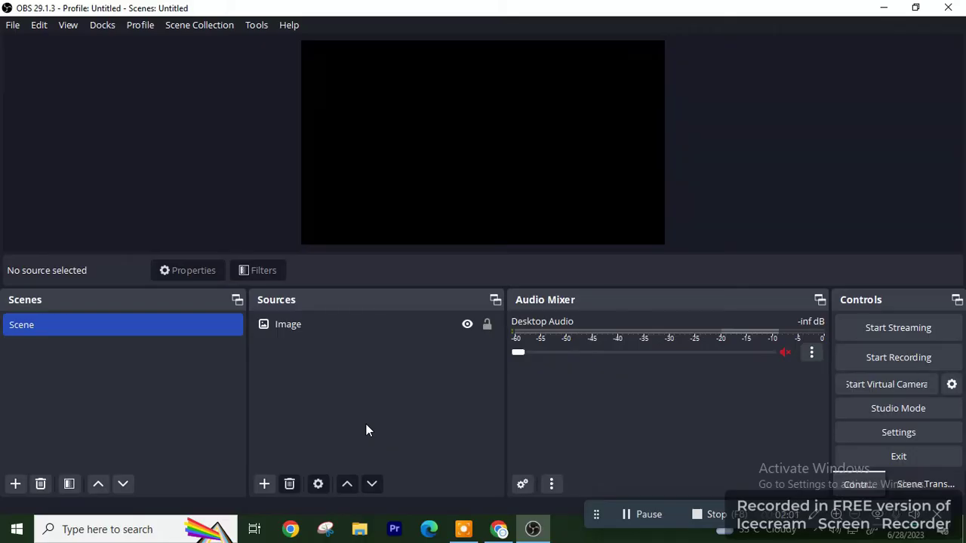
# - Add a new Media Source to the scene and browse to the video folder on the Desktop
pyautogui.click(264, 483)
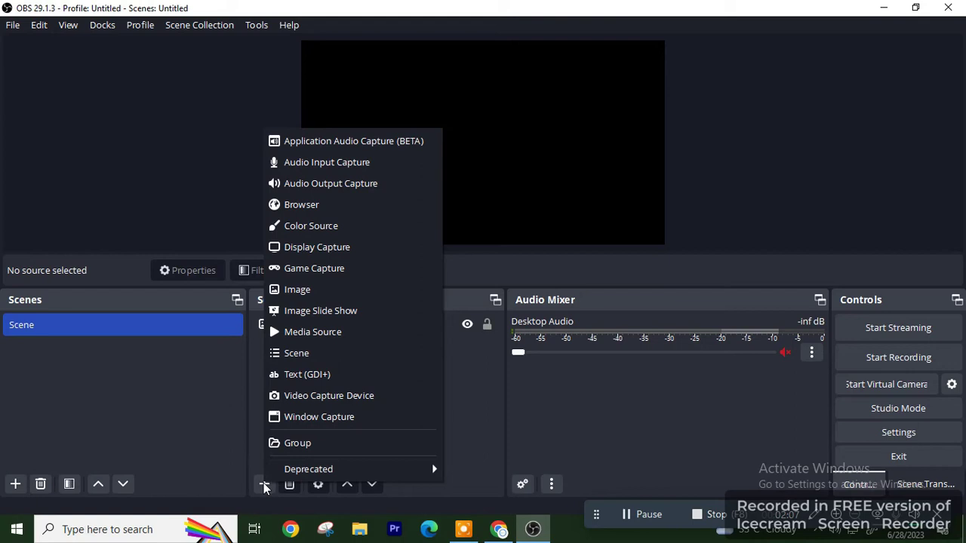
pyautogui.click(306, 332)
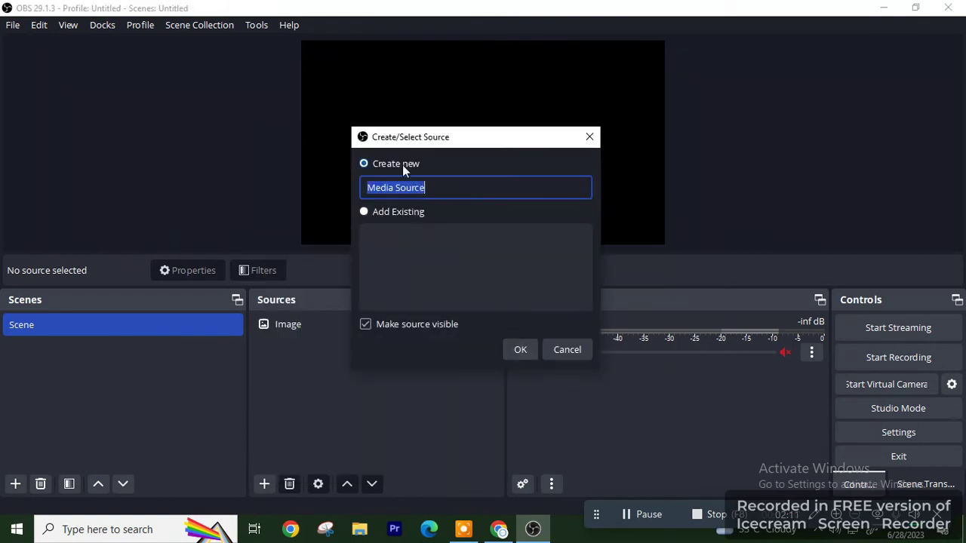
pyautogui.click(522, 349)
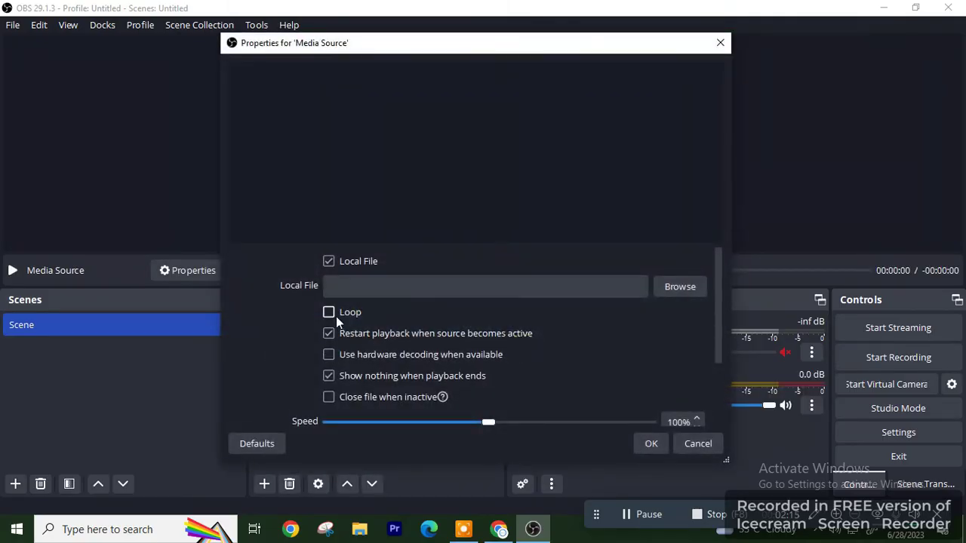
pyautogui.click(682, 293)
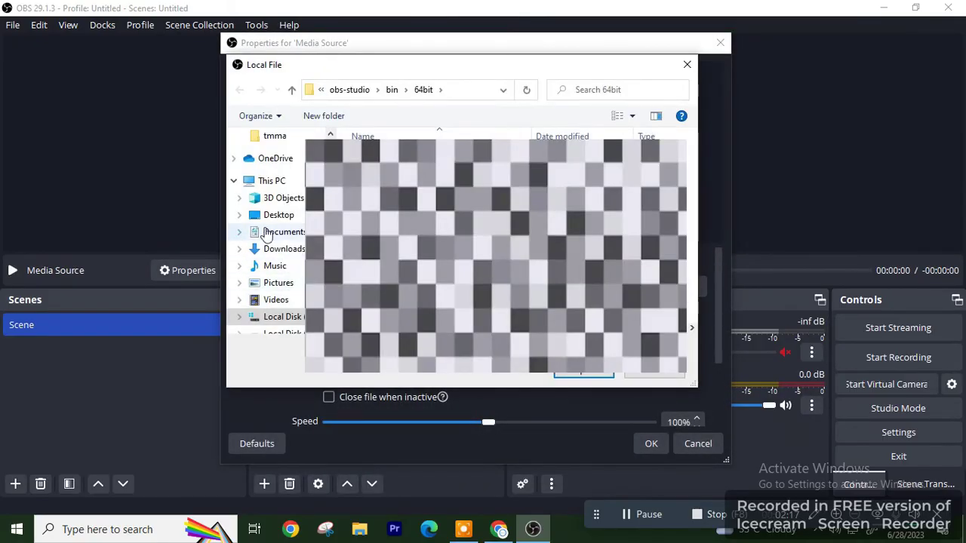
pyautogui.click(278, 214)
pyautogui.click(287, 220)
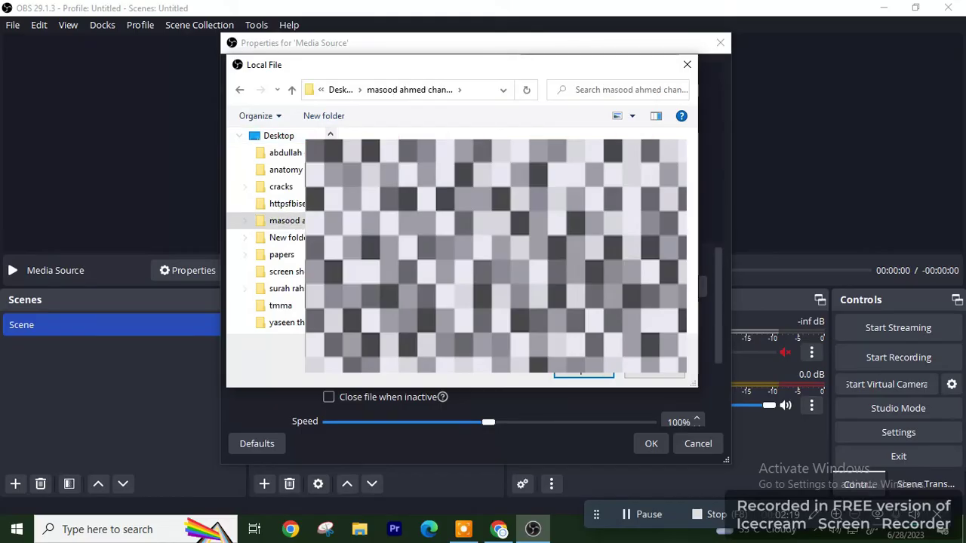
# - Load the chosen video file into the Media Source and stretch it to fill the canvas
pyautogui.click(595, 374)
pyautogui.click(664, 442)
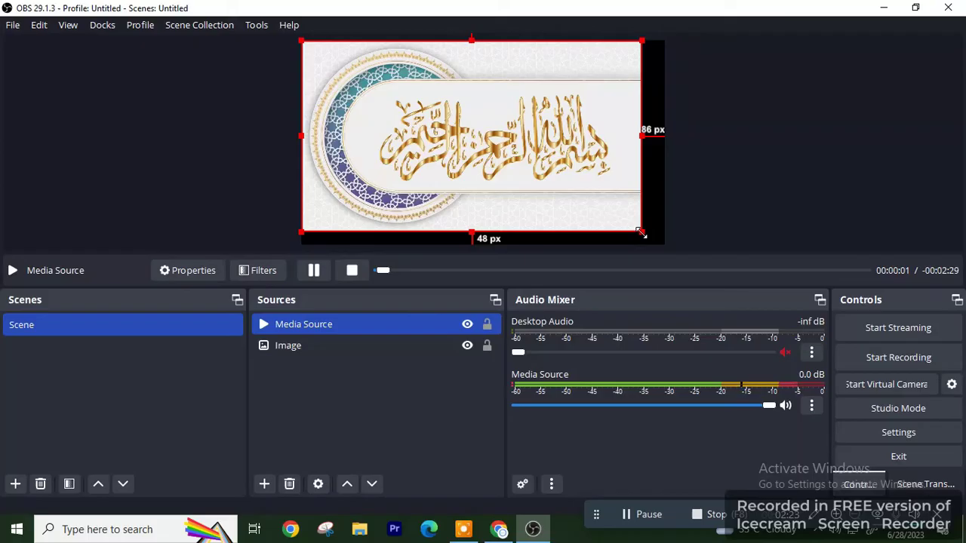
pyautogui.moveTo(640, 232); pyautogui.dragTo(663, 244)
# - Rewind the video to its start, start streaming to YouTube, and resume playback
pyautogui.click(317, 273)
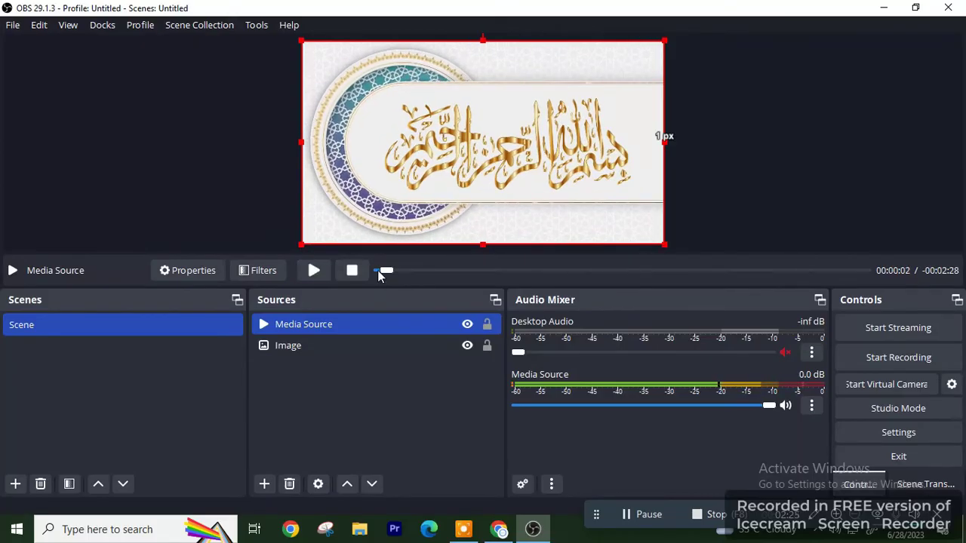
pyautogui.click(377, 270)
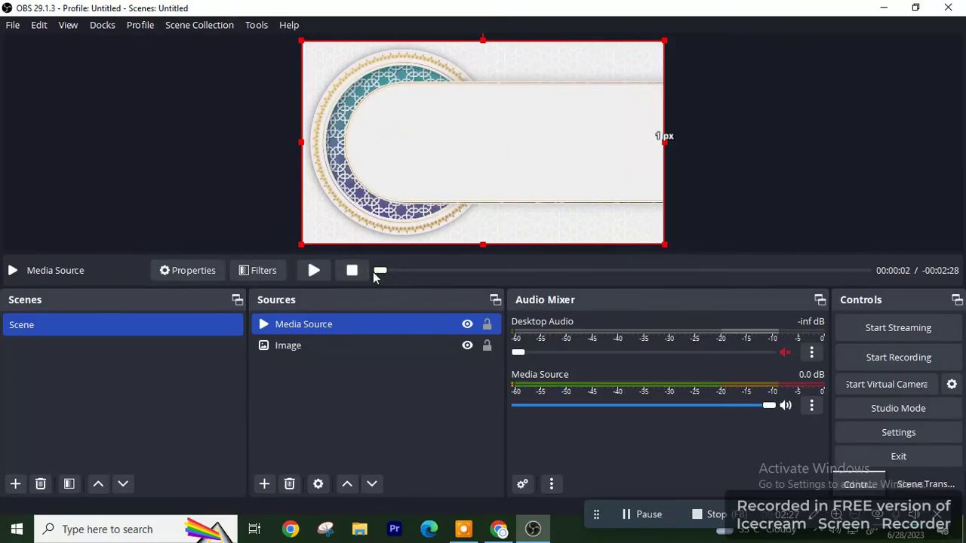
pyautogui.click(854, 332)
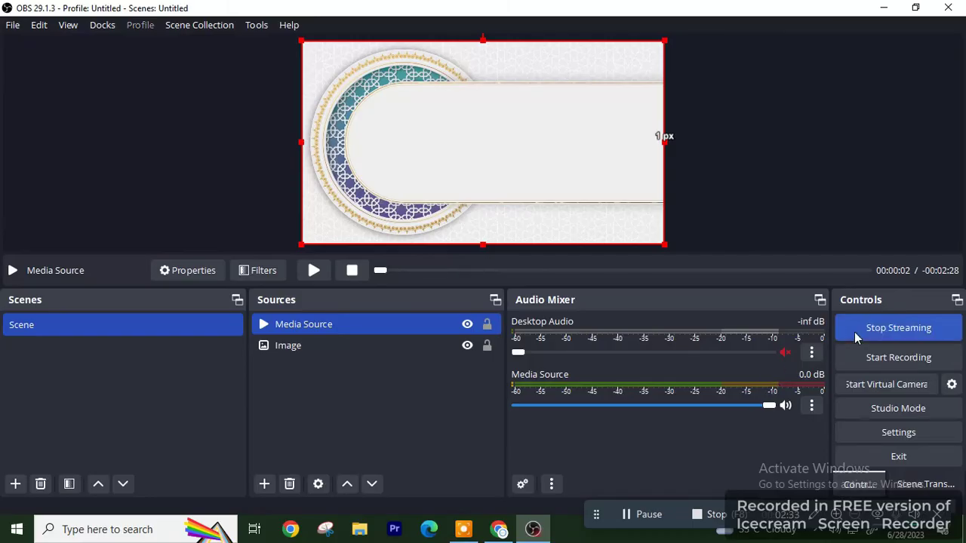
pyautogui.click(315, 272)
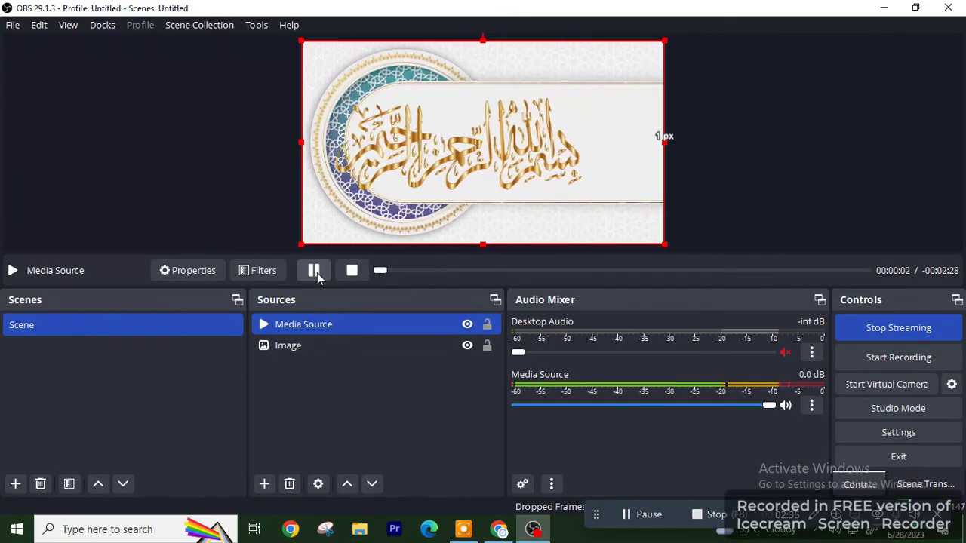
# - Bring the Live streaming - YouTube Studio page forward from the Chrome taskbar to check the broadcast
pyautogui.moveTo(499, 532)
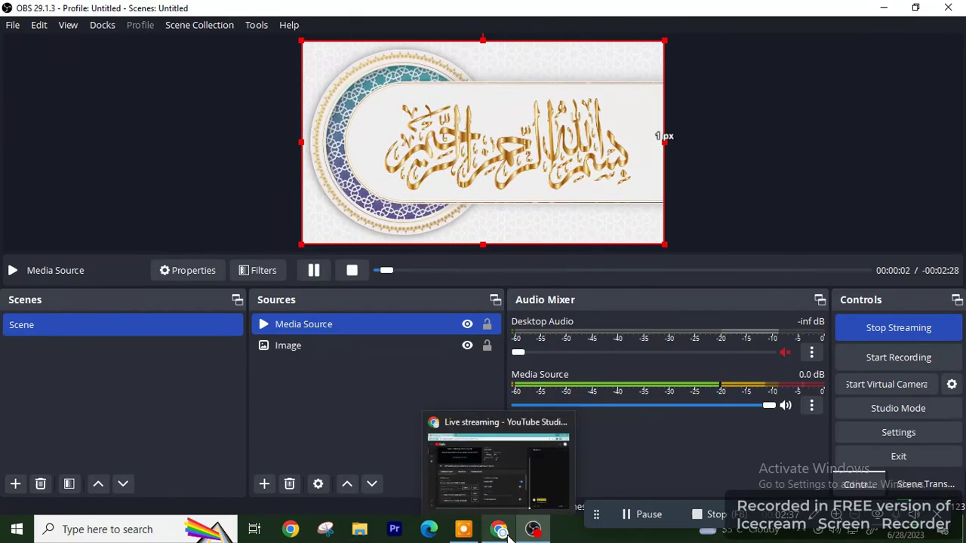
pyautogui.click(495, 534)
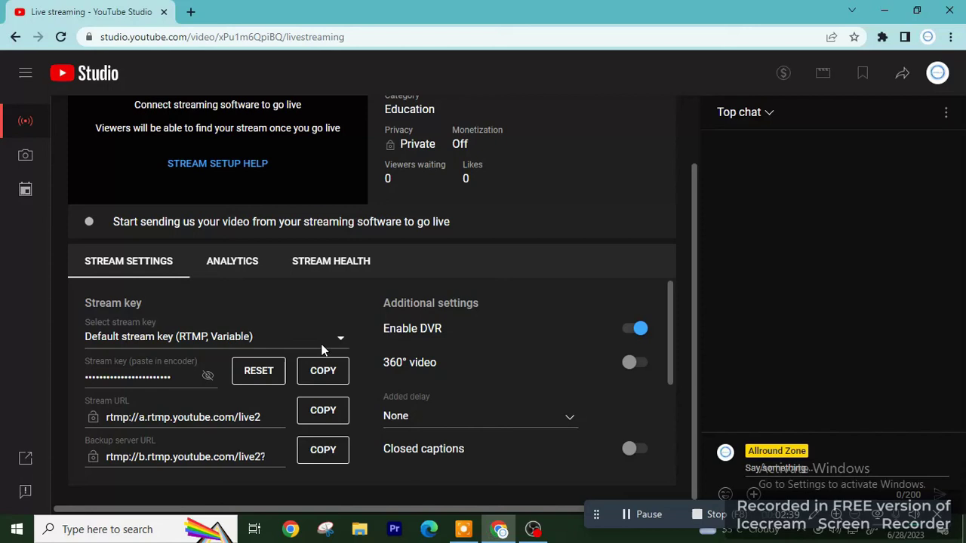